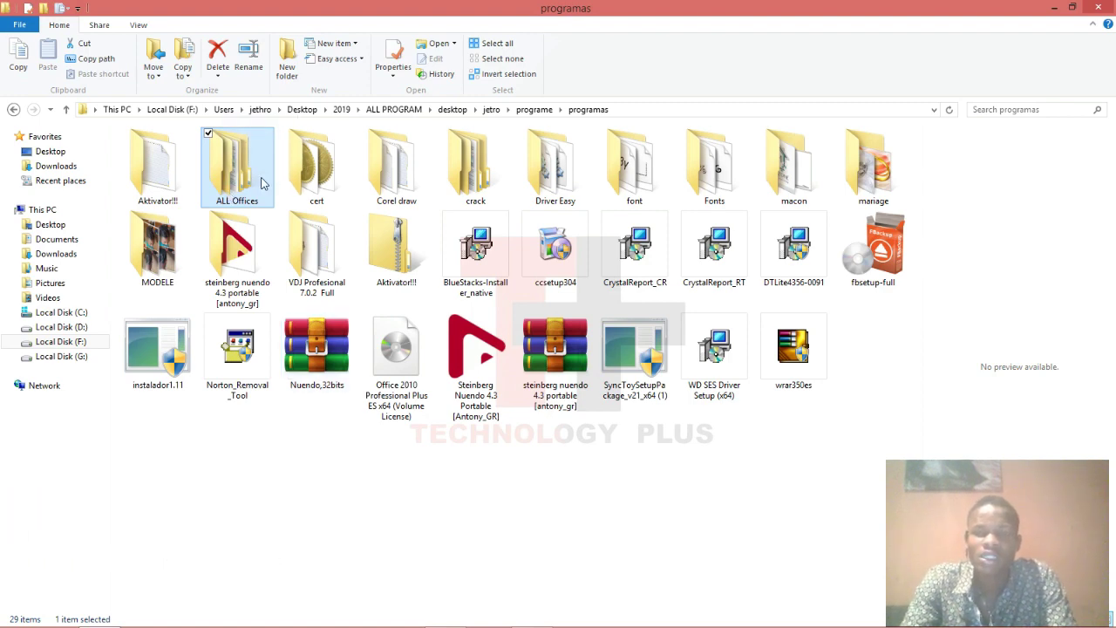
Open the ALL Offices folder inside programas and keep its window maximized.
{"action": "left_click", "coordinate": [1073, 16]}
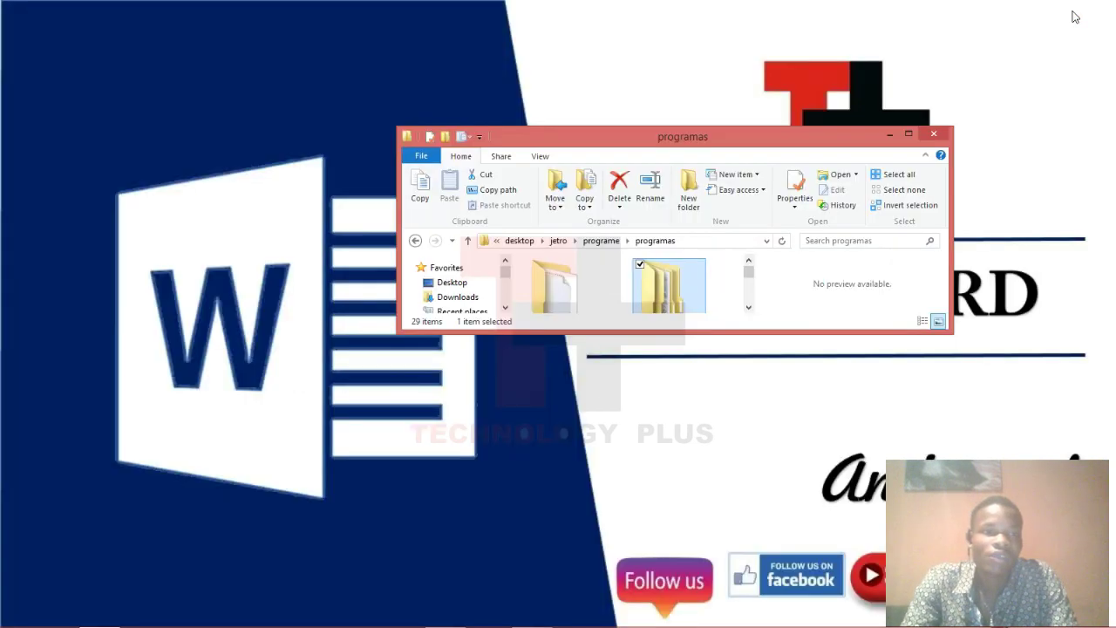
{"action": "left_click", "coordinate": [908, 134]}
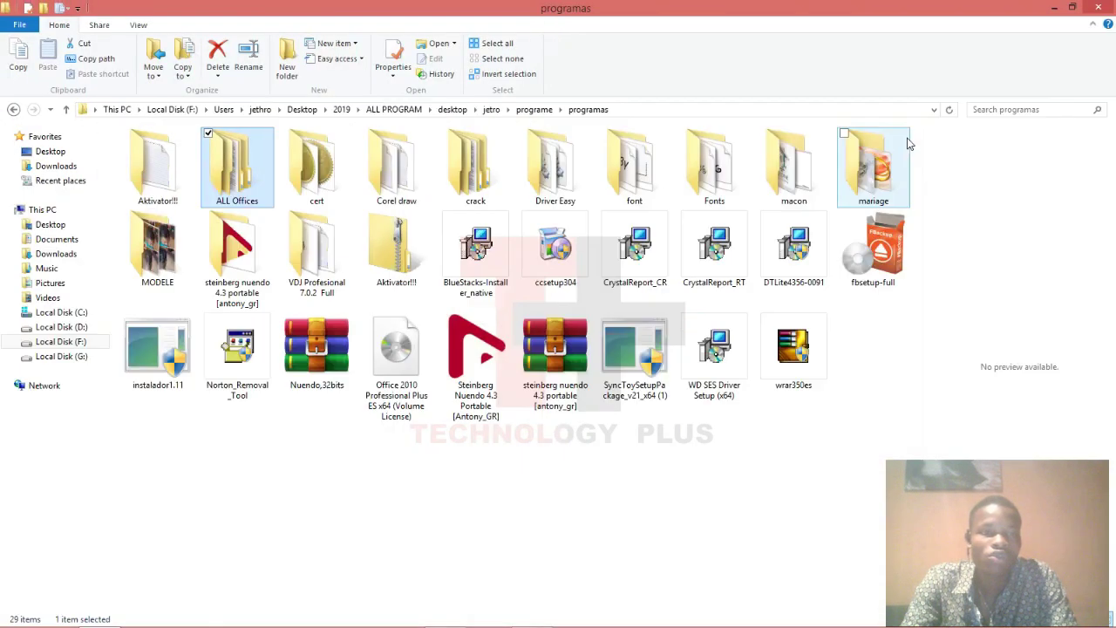
{"action": "double_click", "coordinate": [233, 183]}
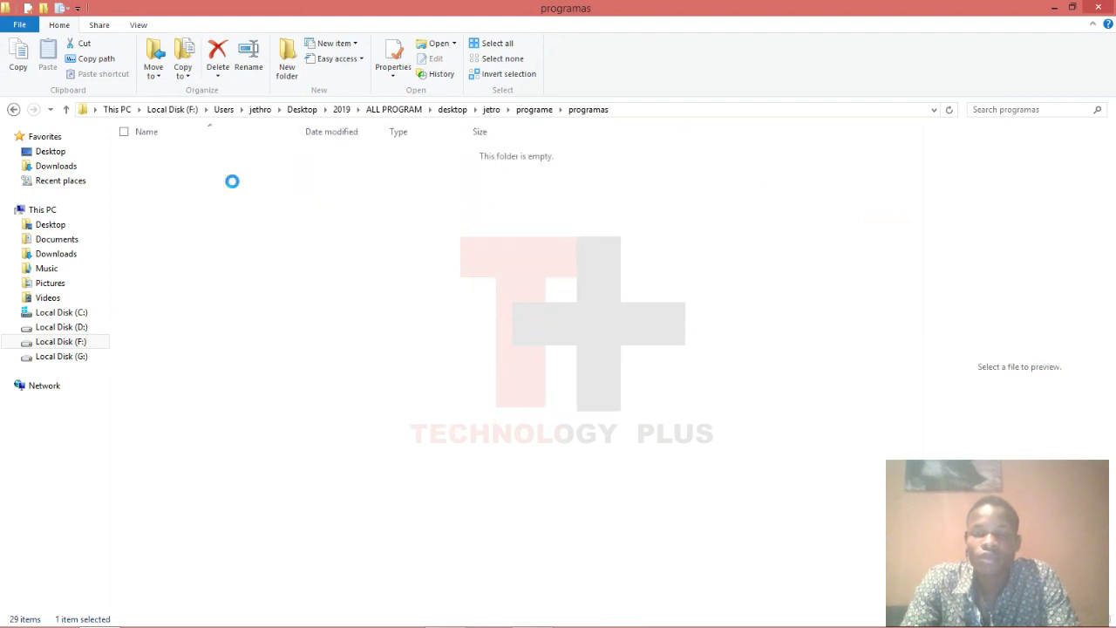
{"action": "key", "text": "super+Down"}
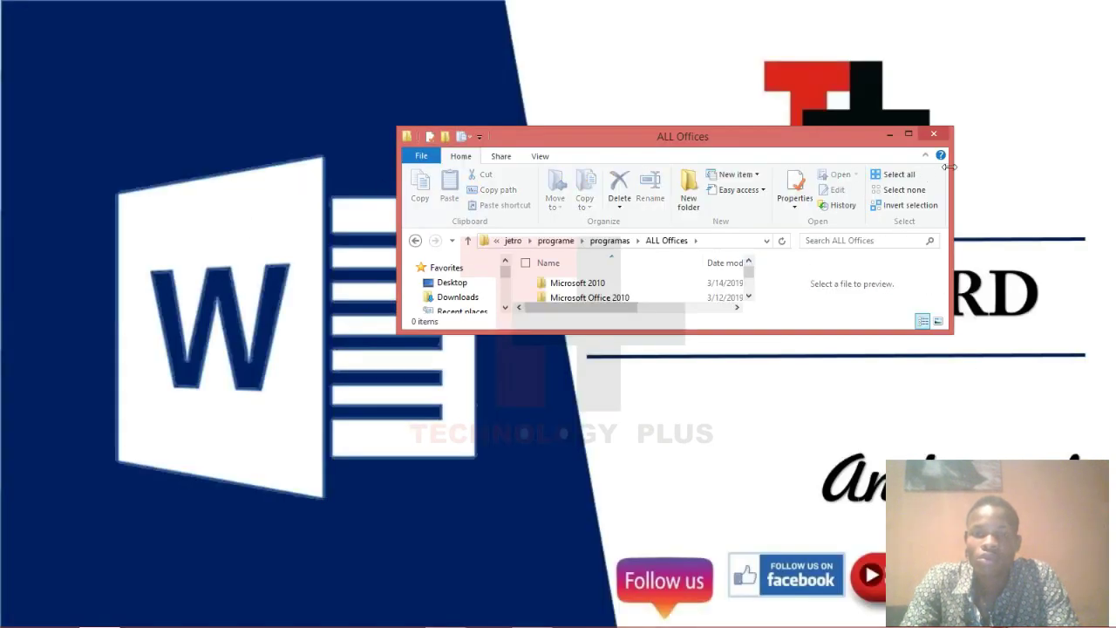
{"action": "left_click", "coordinate": [908, 135]}
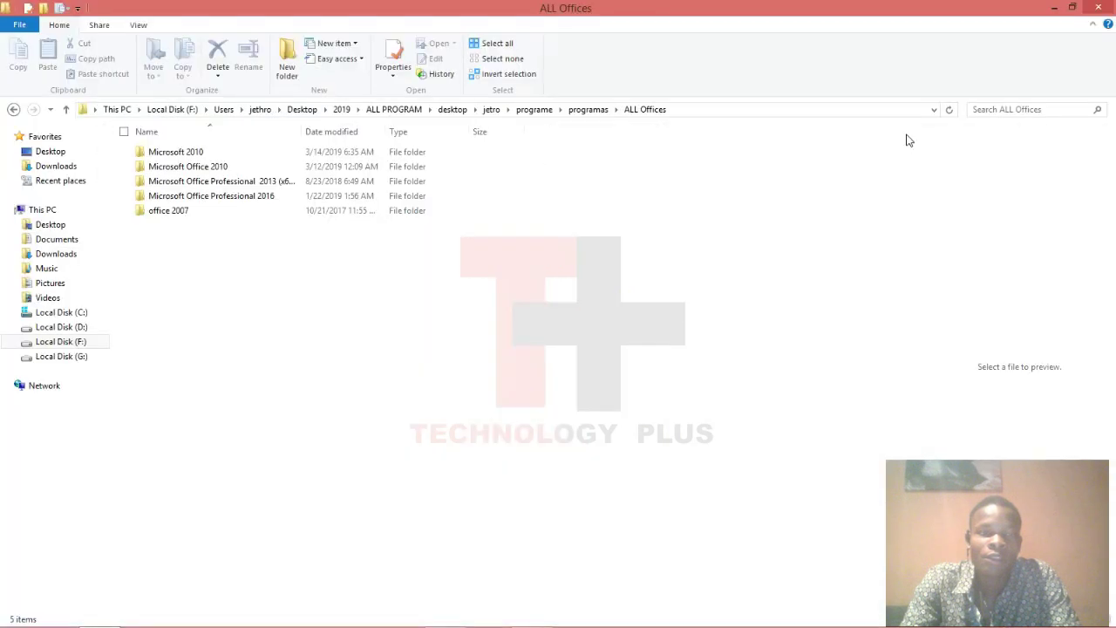
Display the contents of the ALL Offices folder as large icons.
{"action": "right_click", "coordinate": [588, 249]}
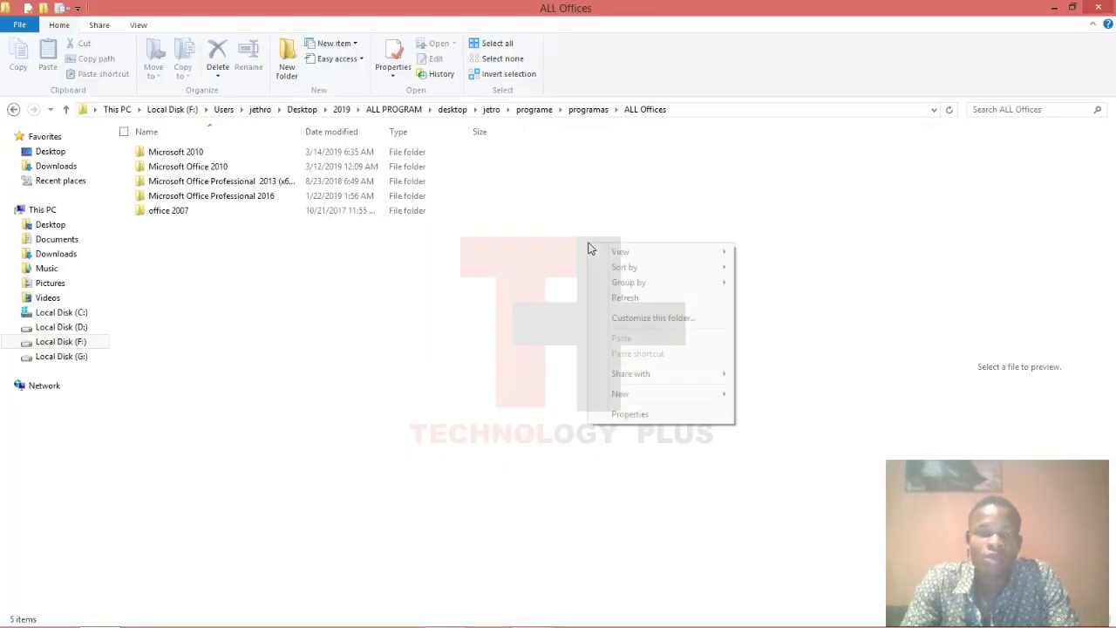
{"action": "mouse_move", "coordinate": [625, 255]}
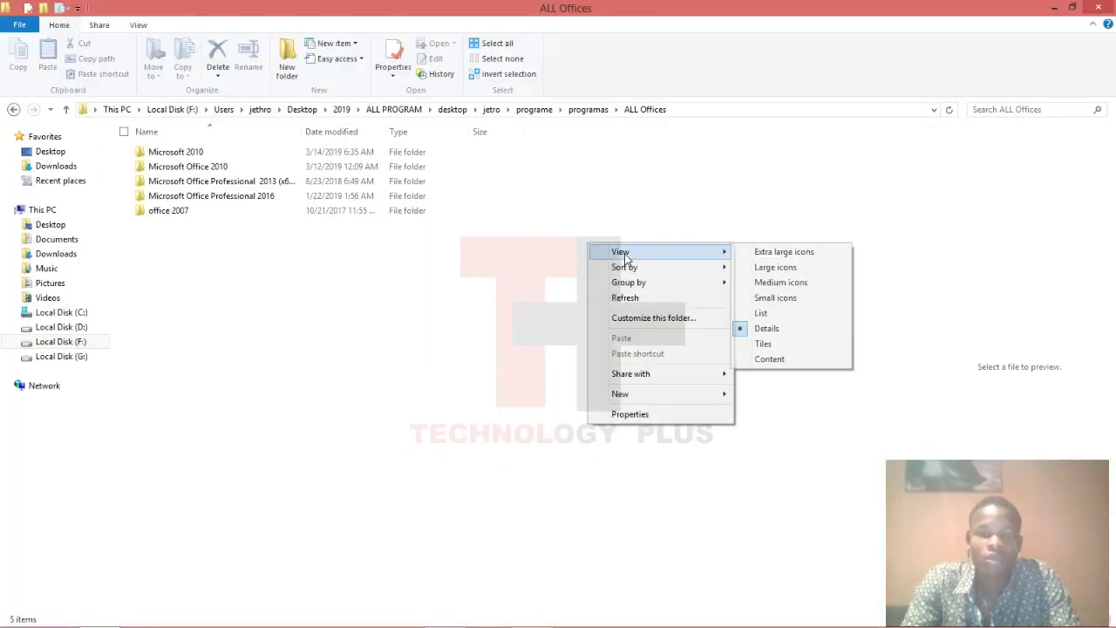
{"action": "left_click", "coordinate": [778, 268]}
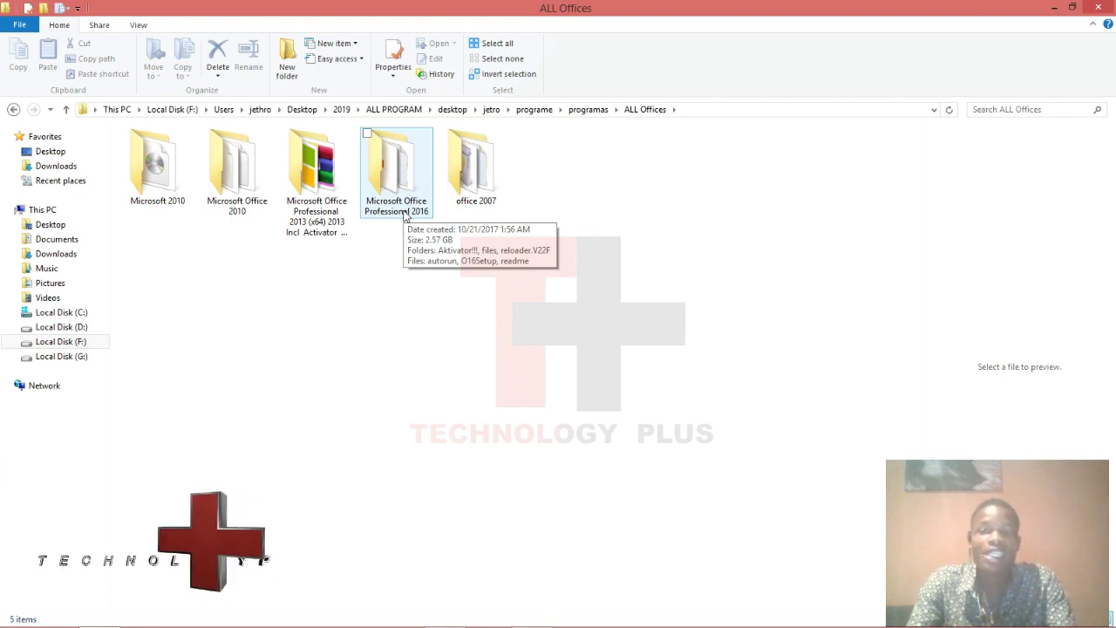
{"action": "left_click", "coordinate": [1051, 7]}
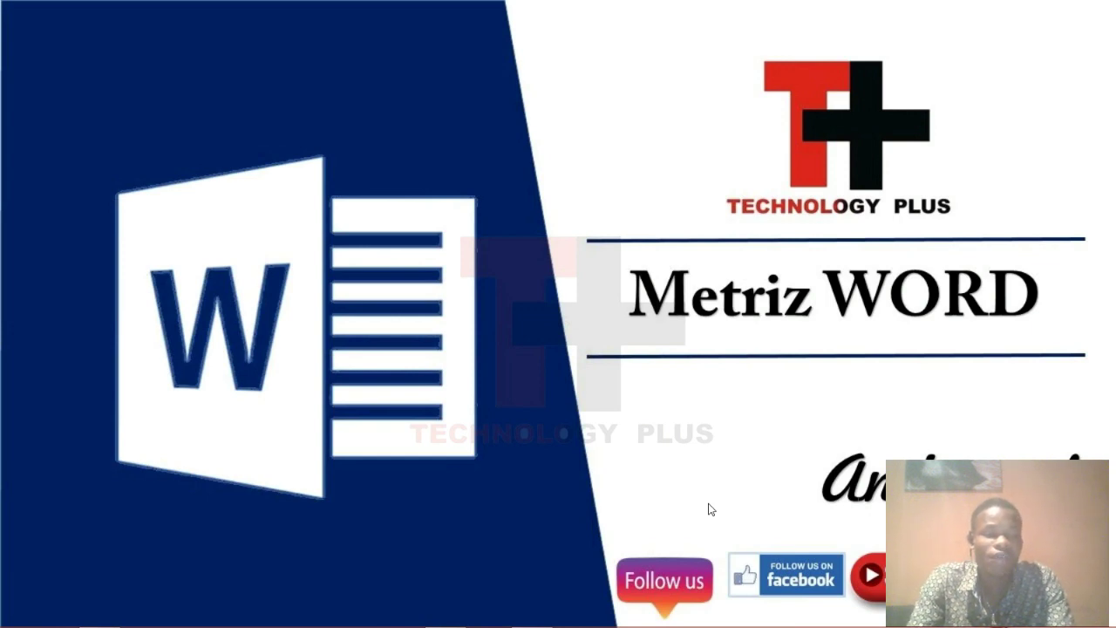
{"action": "mouse_move", "coordinate": [533, 621]}
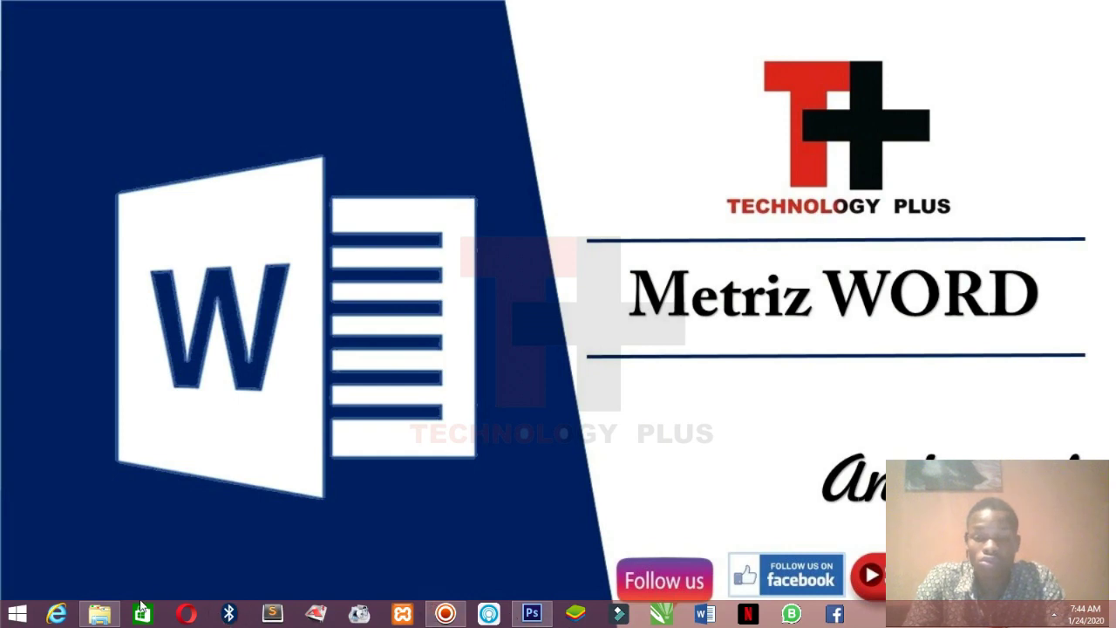
{"action": "left_click", "coordinate": [99, 615]}
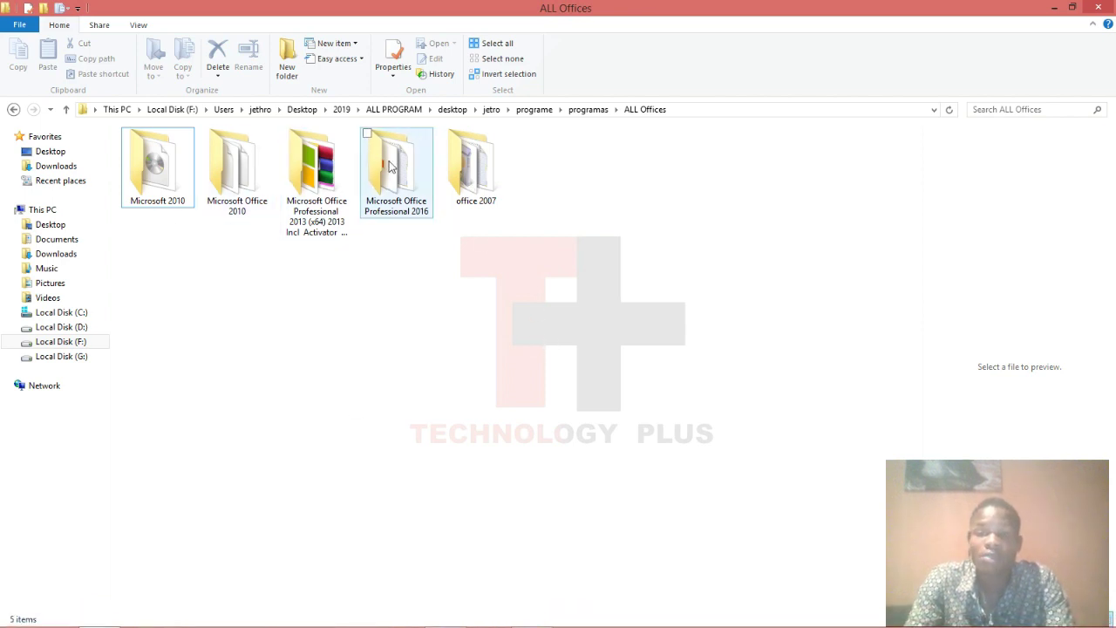
Open the office 2007 folder in a maximized window and launch its setup application.
{"action": "left_click", "coordinate": [495, 198]}
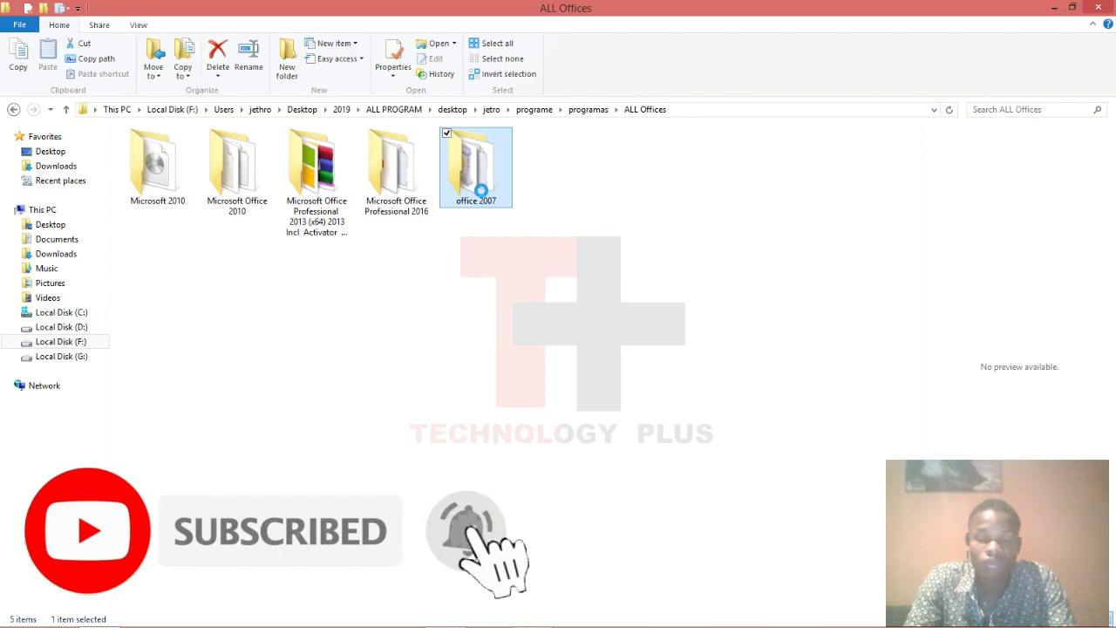
{"action": "double_click", "coordinate": [825, 9]}
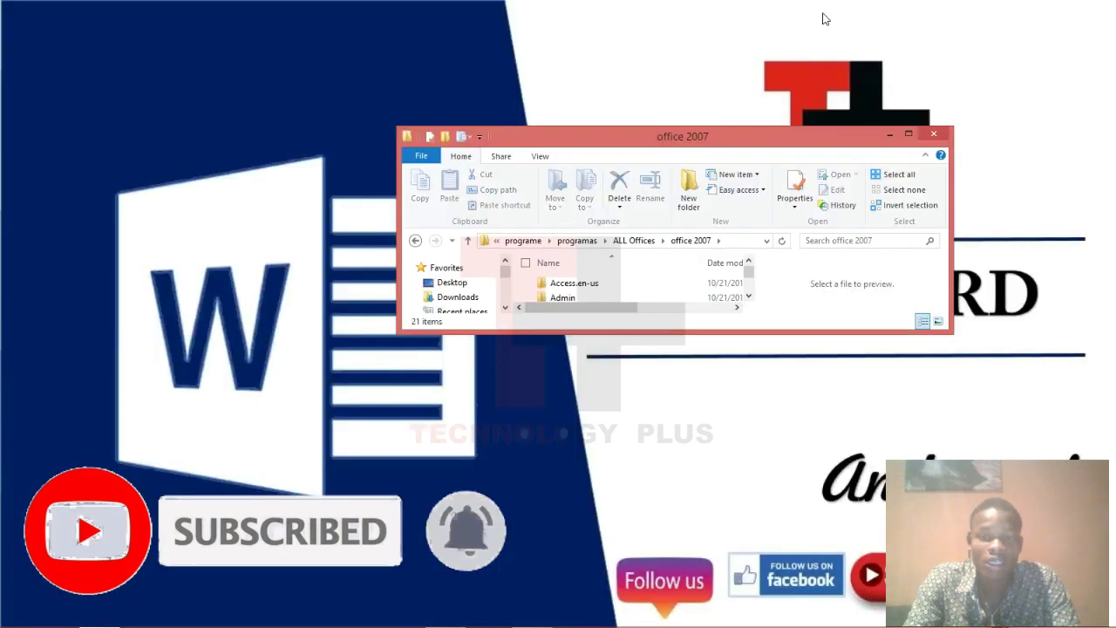
{"action": "left_click", "coordinate": [907, 134]}
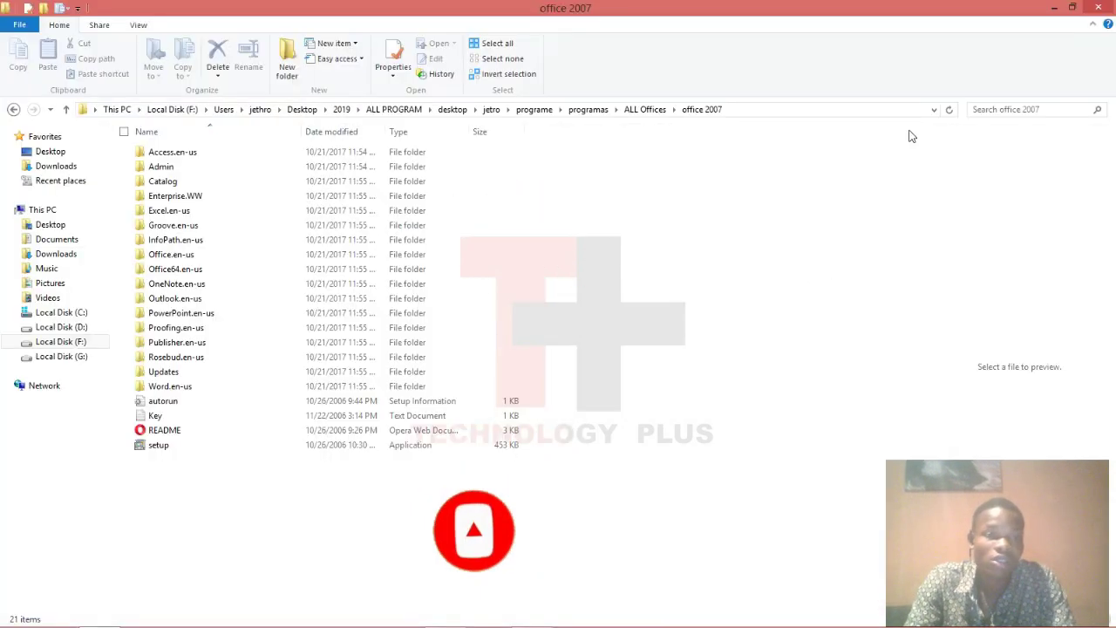
{"action": "left_click", "coordinate": [196, 452]}
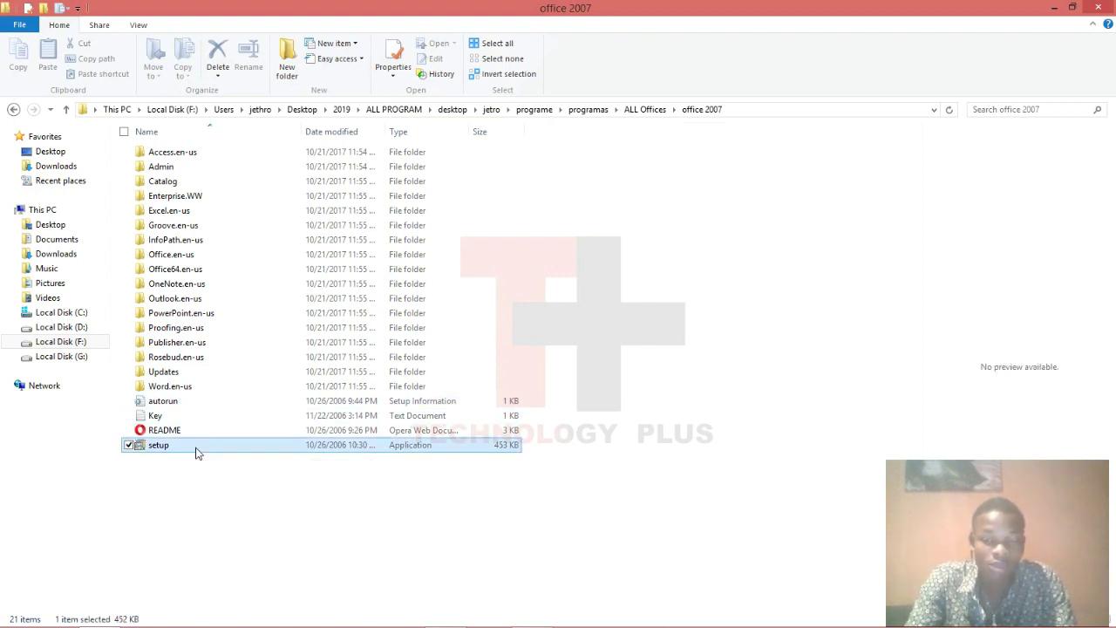
{"action": "double_click", "coordinate": [195, 447]}
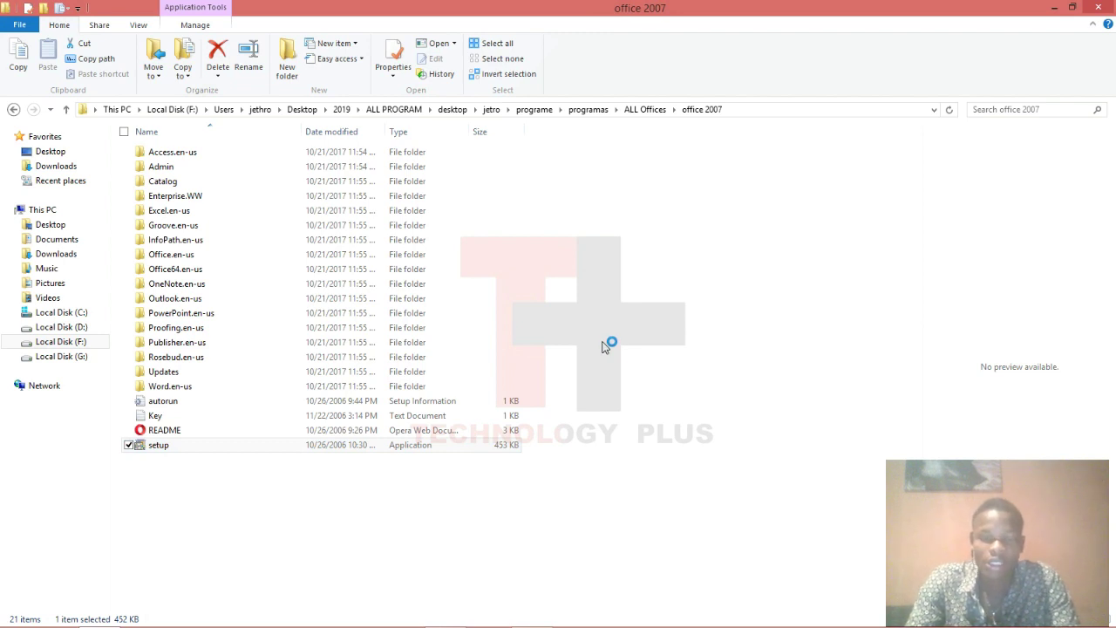
Open the Key text document, copy the product key from it, and minimize Notepad.
{"action": "left_click", "coordinate": [217, 415]}
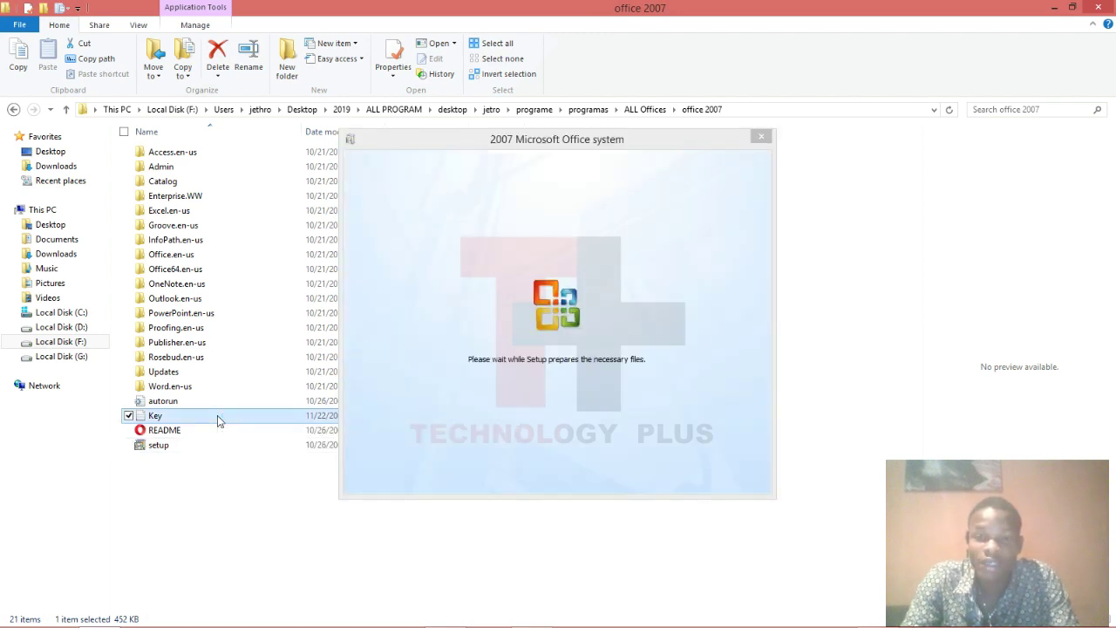
{"action": "double_click", "coordinate": [217, 415]}
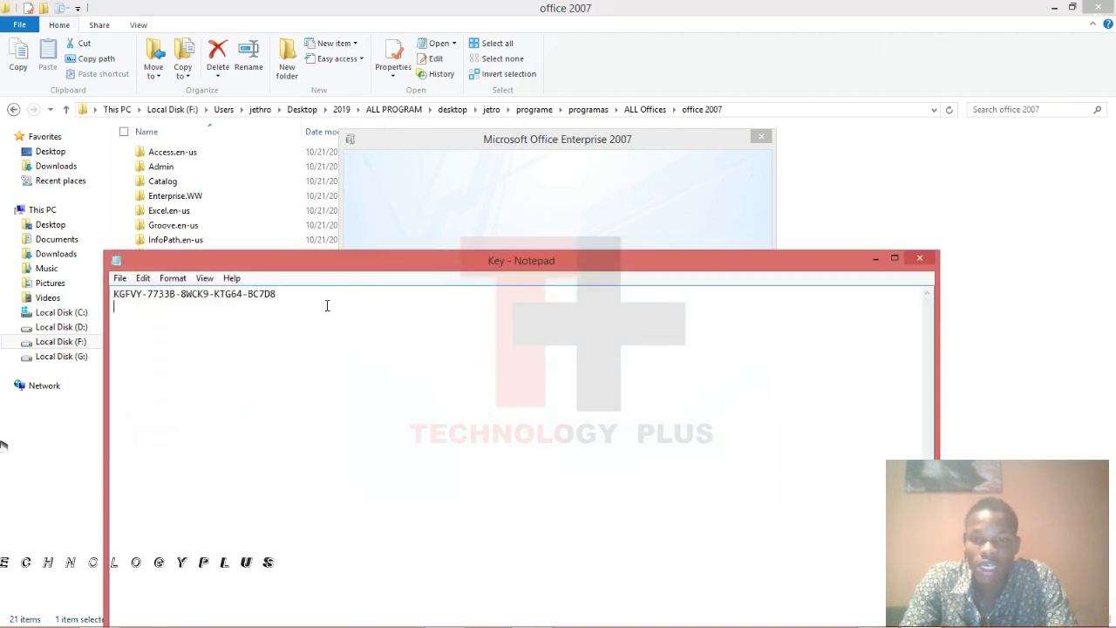
{"action": "left_click_drag", "start_coordinate": [277, 294], "coordinate": [113, 296]}
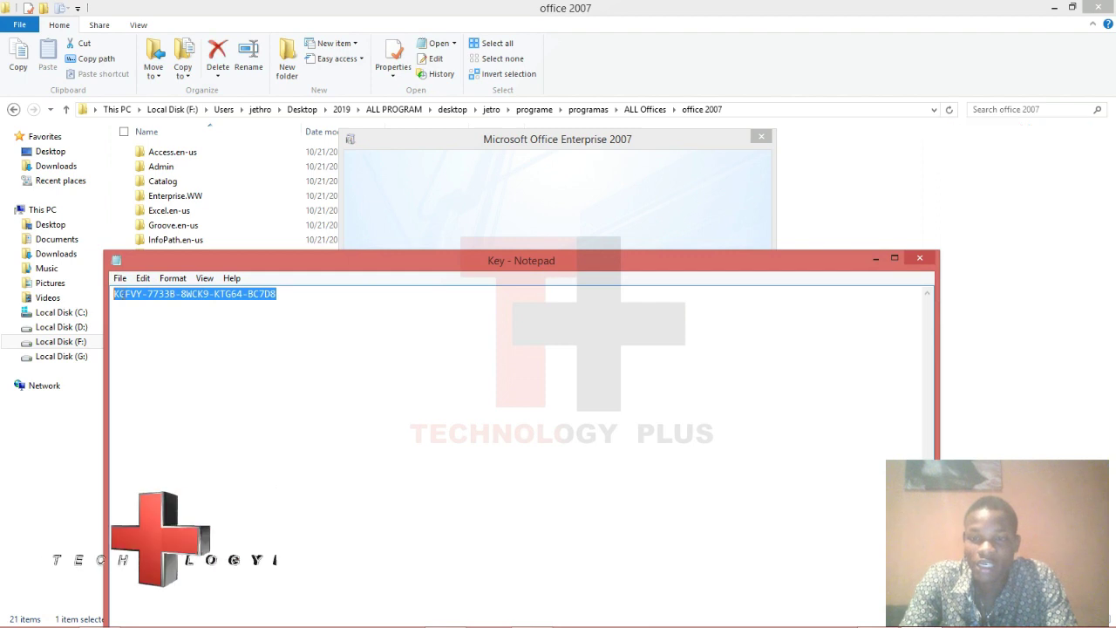
{"action": "right_click", "coordinate": [133, 294]}
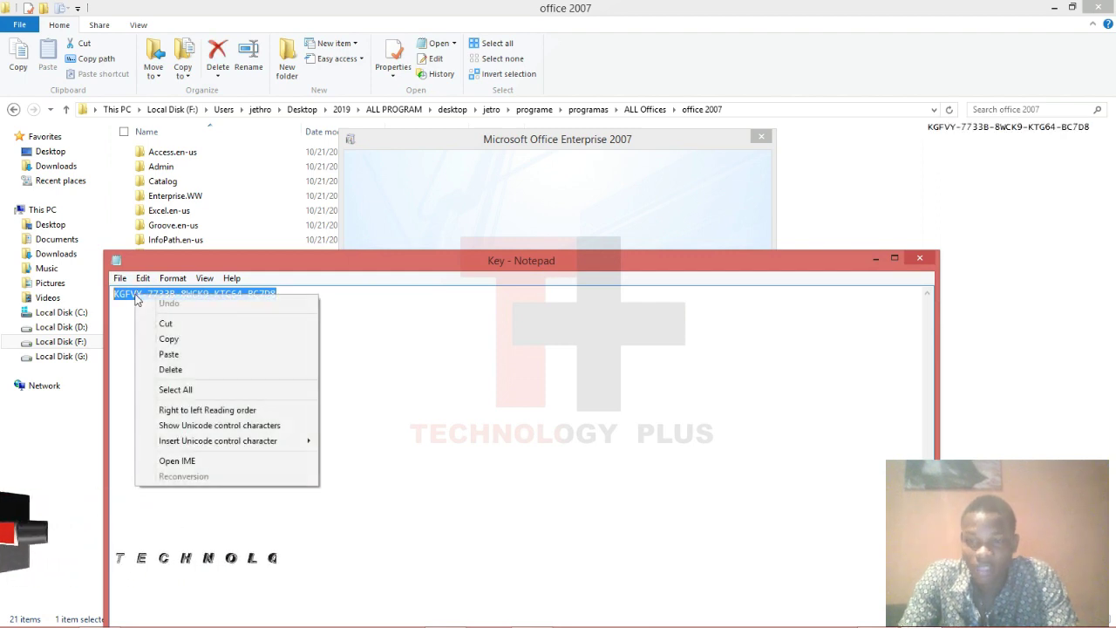
{"action": "left_click", "coordinate": [162, 341]}
{"action": "left_click", "coordinate": [875, 259]}
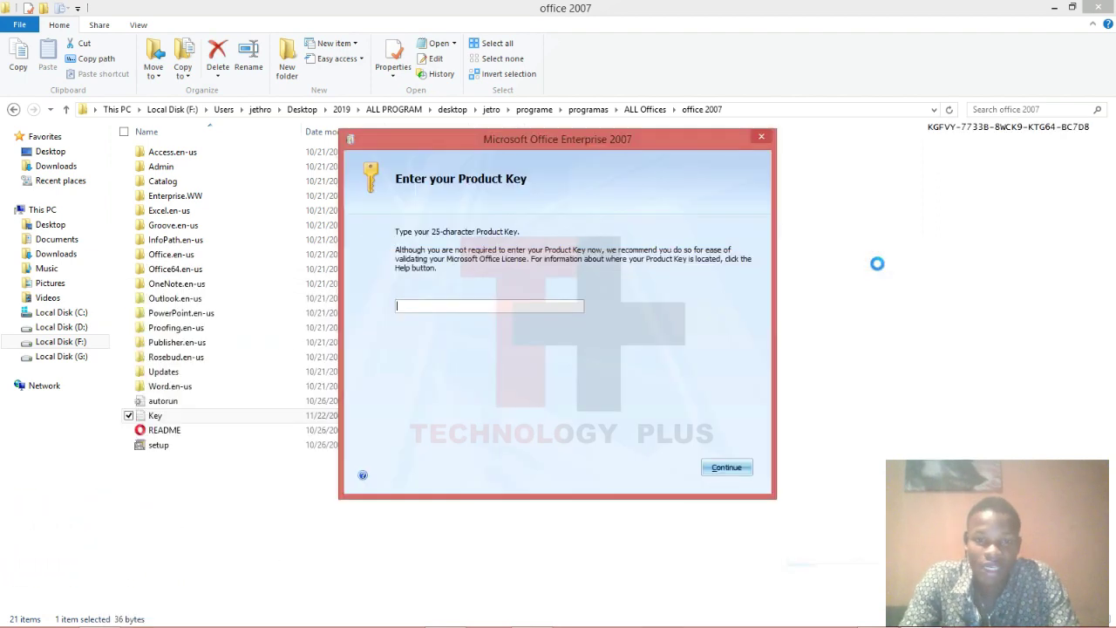
Paste the copied product key into the Product Key field of the Microsoft Office Enterprise 2007 setup.
{"action": "left_click", "coordinate": [475, 303]}
{"action": "right_click", "coordinate": [475, 303]}
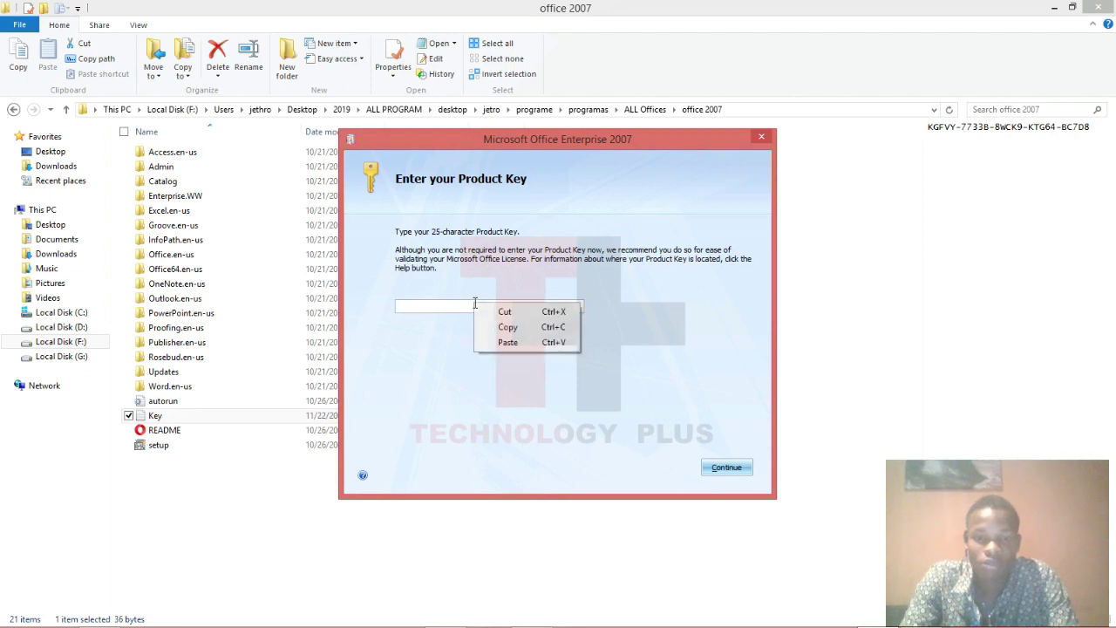
{"action": "left_click", "coordinate": [506, 342]}
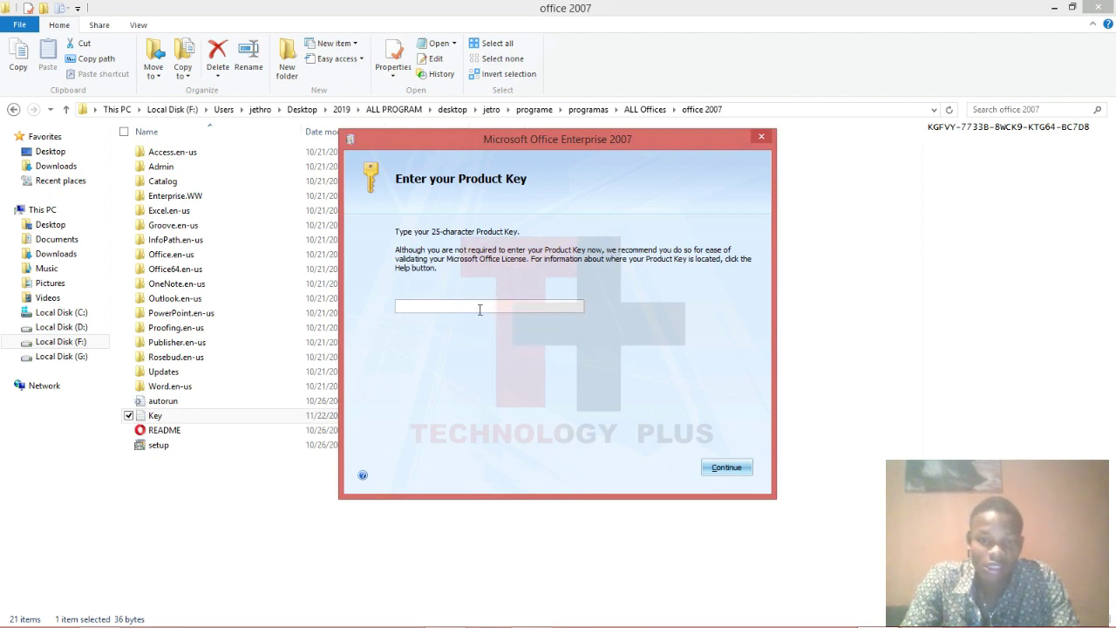
{"action": "key", "text": "ctrl+v"}
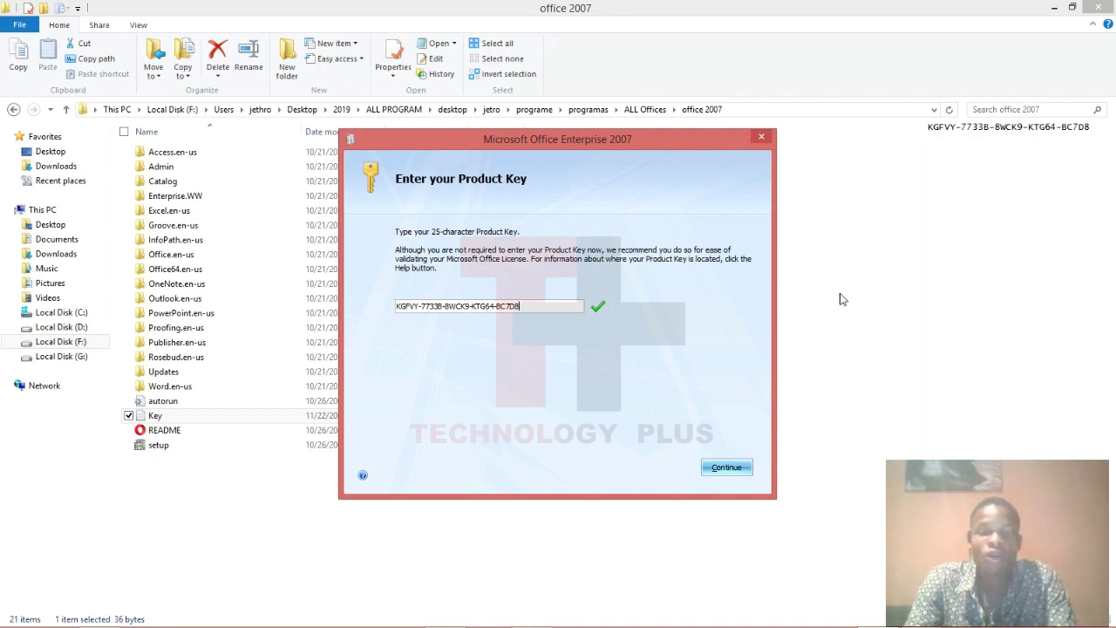
Cancel the Microsoft Office Enterprise 2007 setup and close the installer.
{"action": "left_click", "coordinate": [762, 137]}
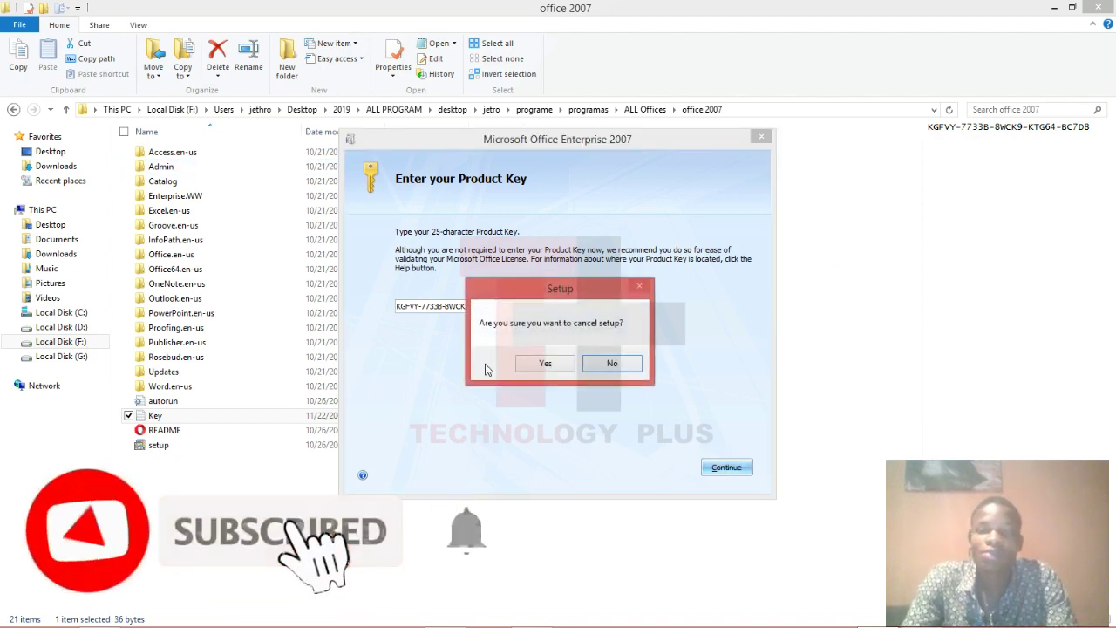
{"action": "left_click", "coordinate": [549, 363]}
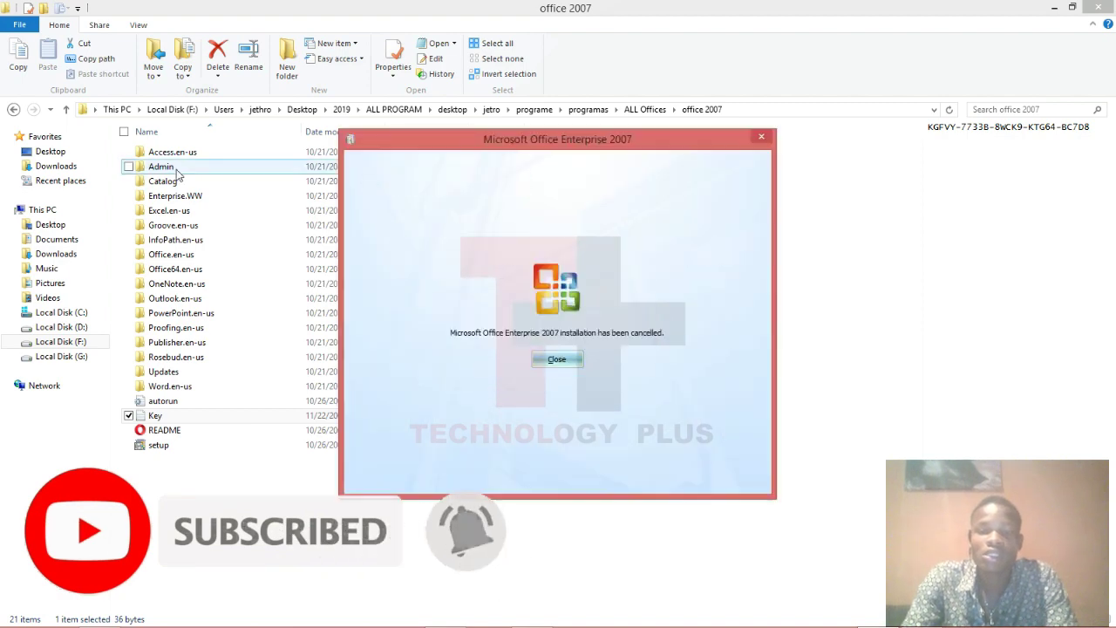
{"action": "left_click", "coordinate": [541, 356]}
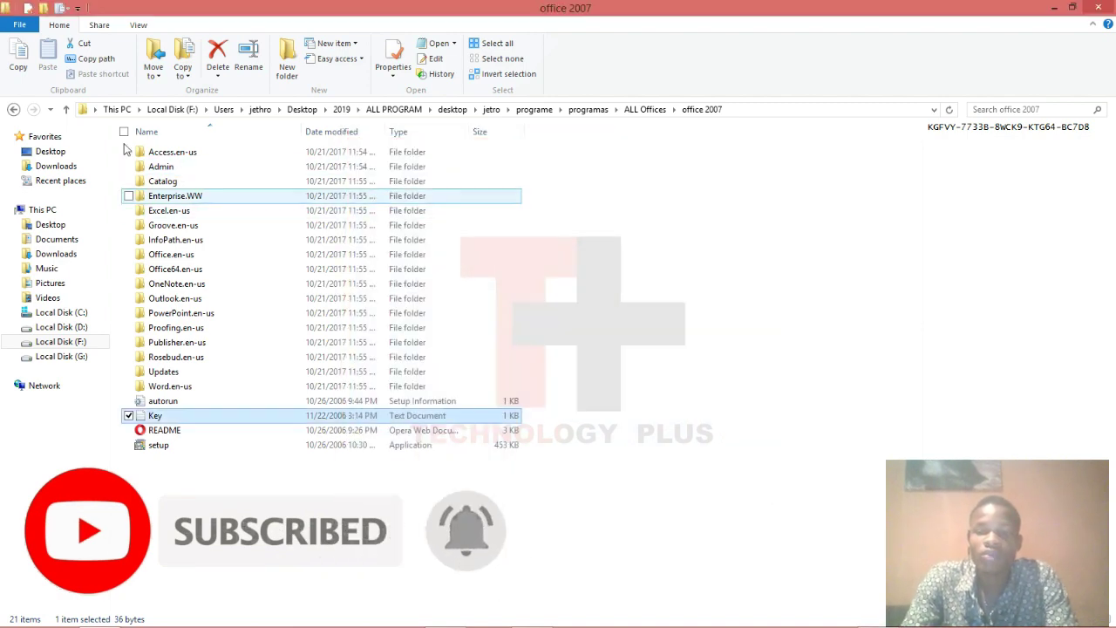
Return to ALL Offices, open the Microsoft Office Professional 2013 (x64) folder, and launch its setup application.
{"action": "left_click", "coordinate": [67, 109]}
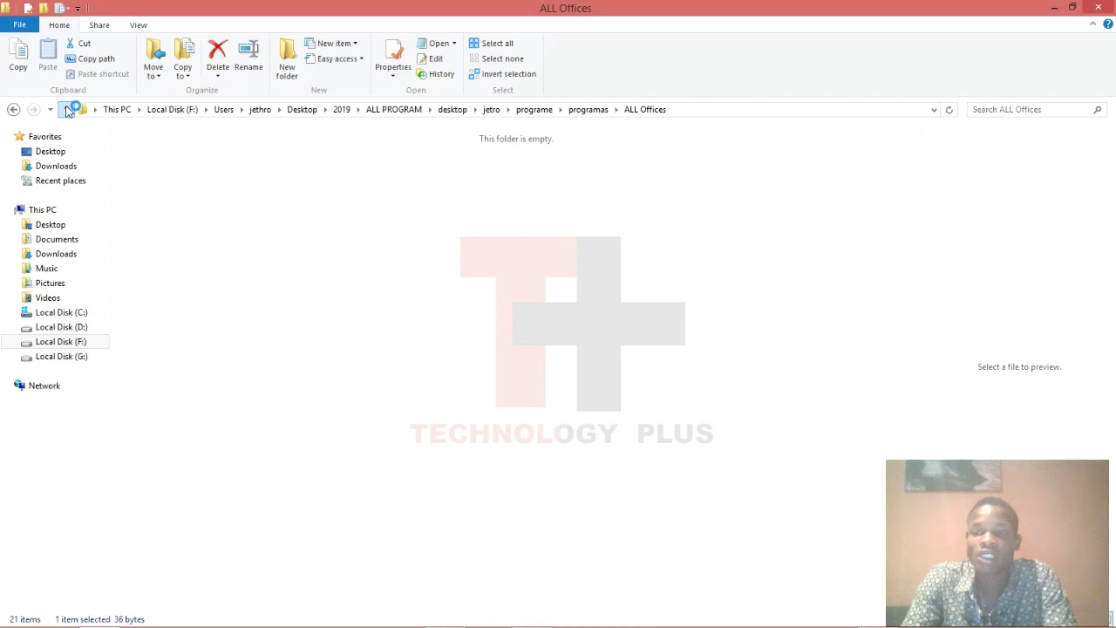
{"action": "left_click", "coordinate": [320, 188]}
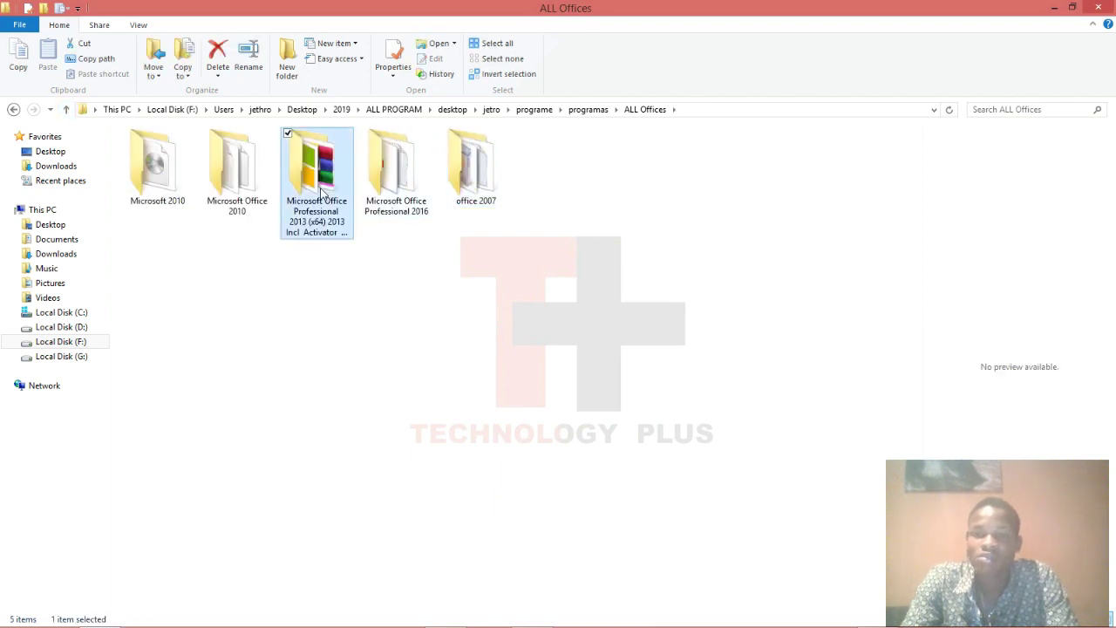
{"action": "double_click", "coordinate": [320, 190]}
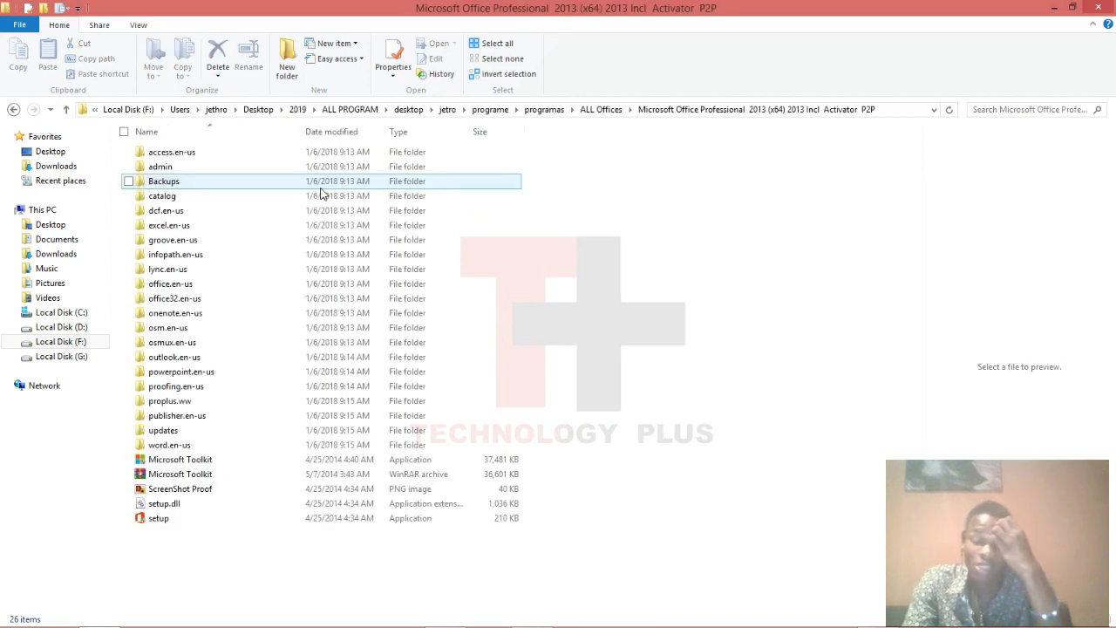
{"action": "left_click", "coordinate": [169, 521]}
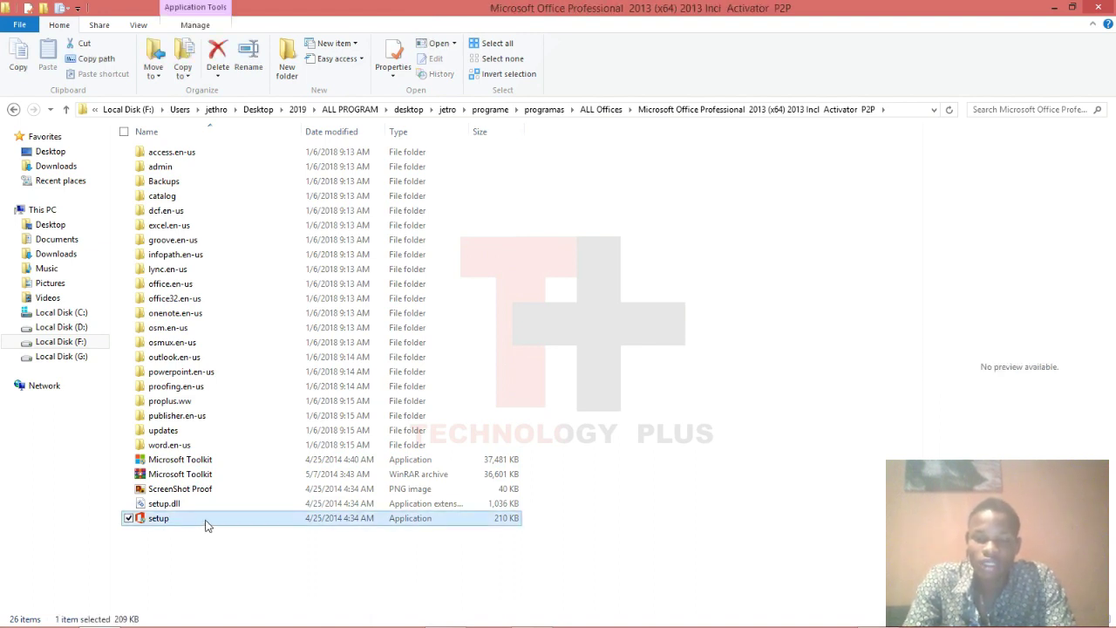
{"action": "double_click", "coordinate": [206, 524]}
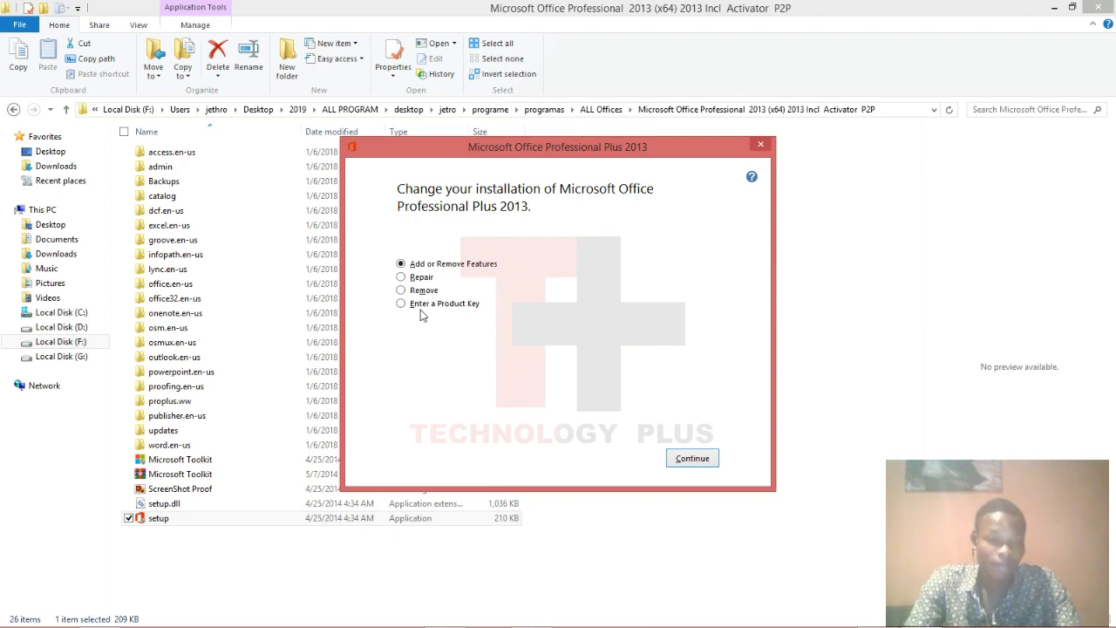
Cancel and close the Microsoft Office Professional Plus 2013 setup, and show the desktop.
{"action": "left_click", "coordinate": [760, 146]}
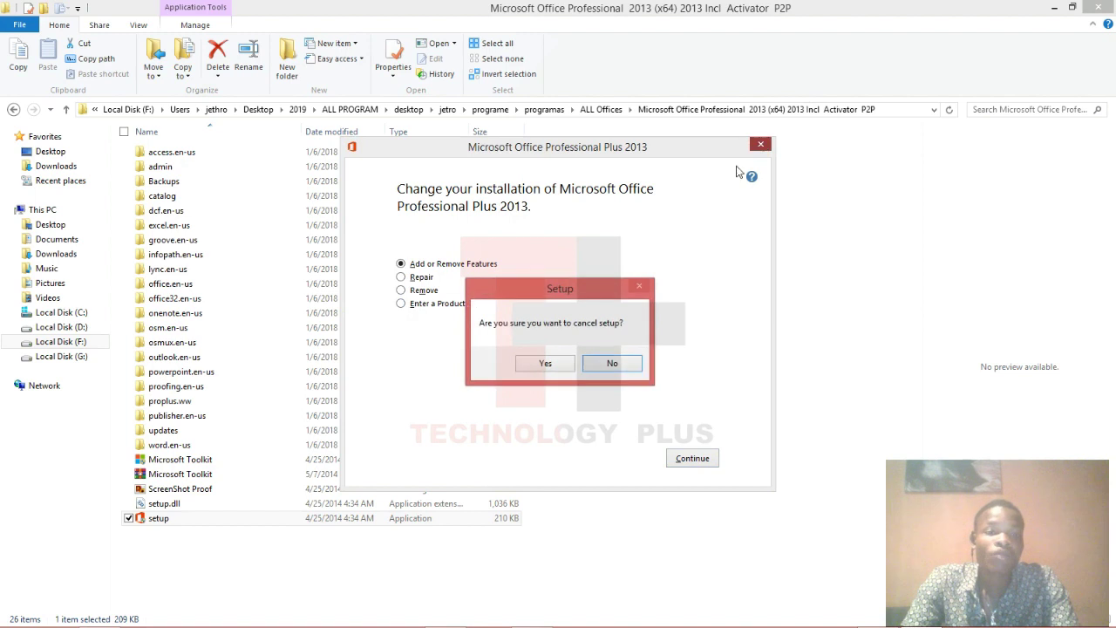
{"action": "left_click", "coordinate": [537, 366]}
{"action": "left_click", "coordinate": [724, 460]}
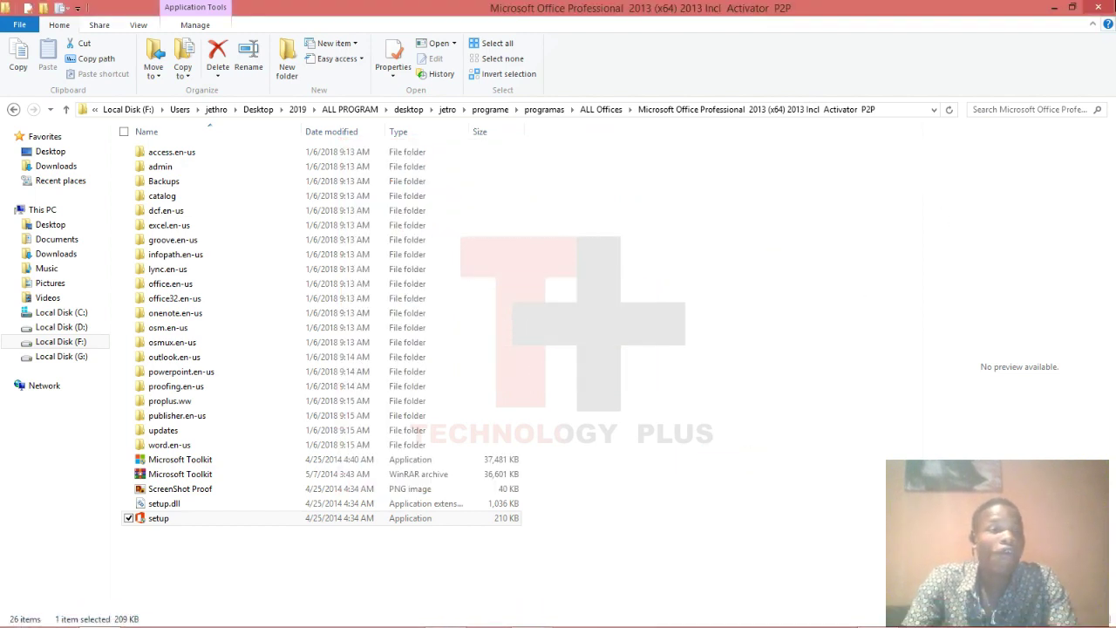
{"action": "left_click", "coordinate": [1114, 626]}
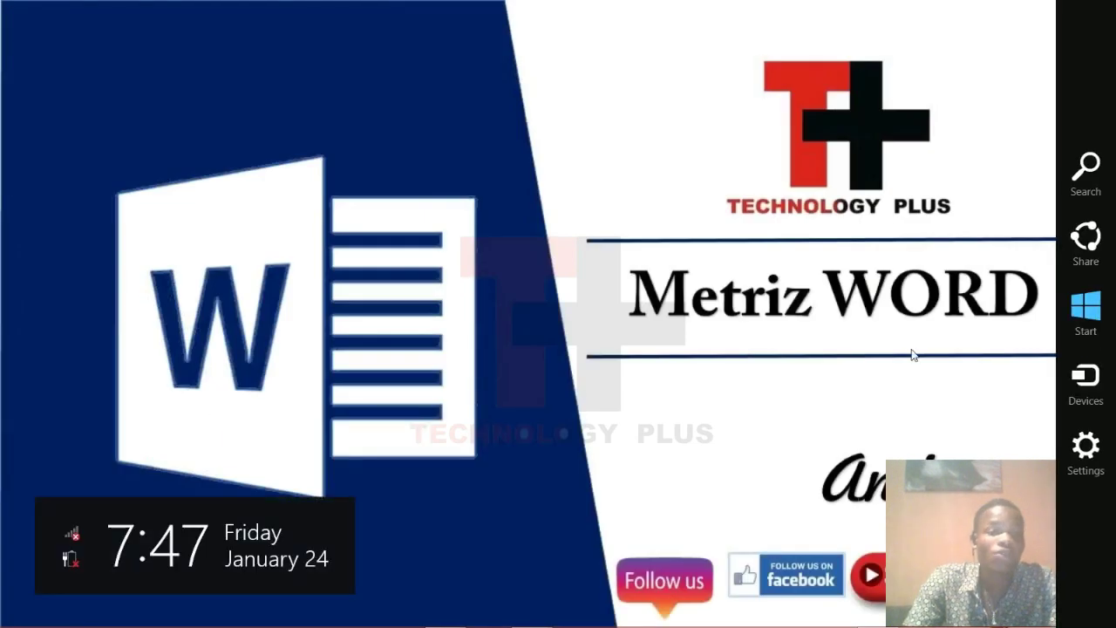